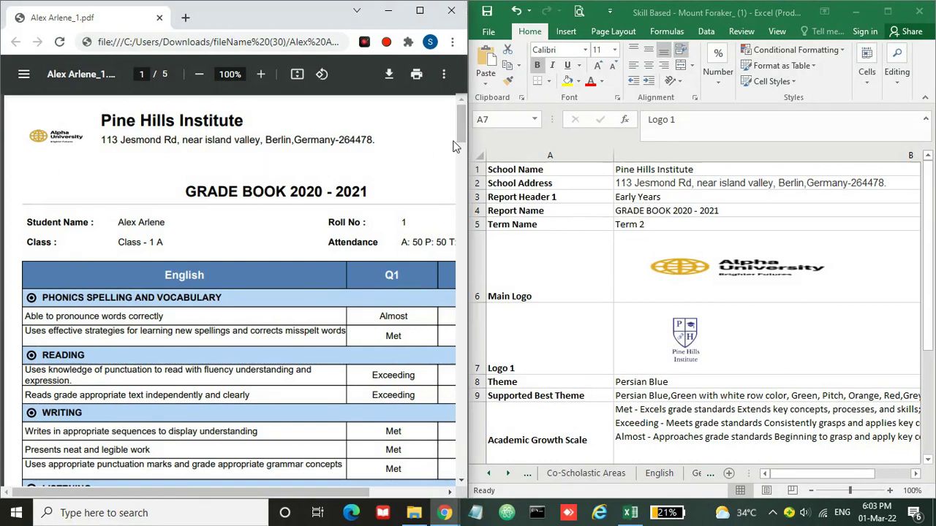
Step: Review the first sheet's settings: the Persian Blue theme, supported themes list and Academic Growth Scale
click(932, 222)
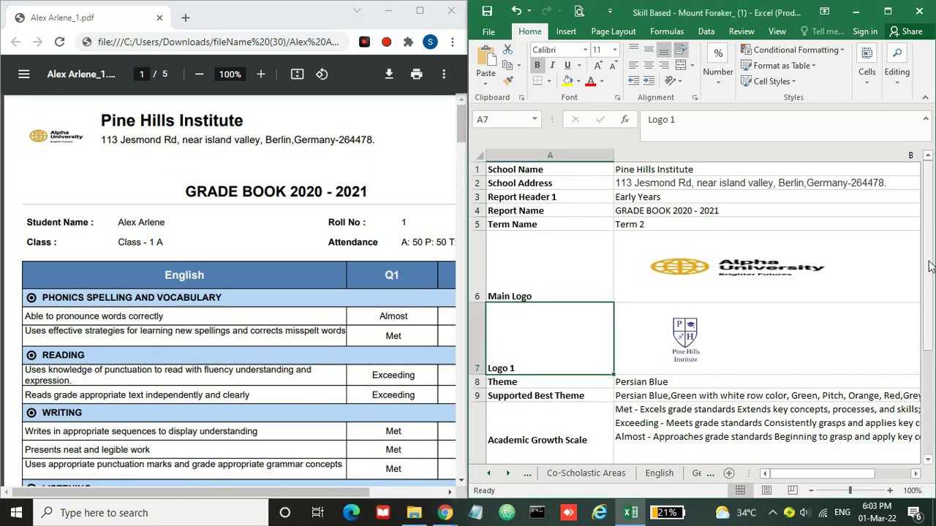
click(494, 473)
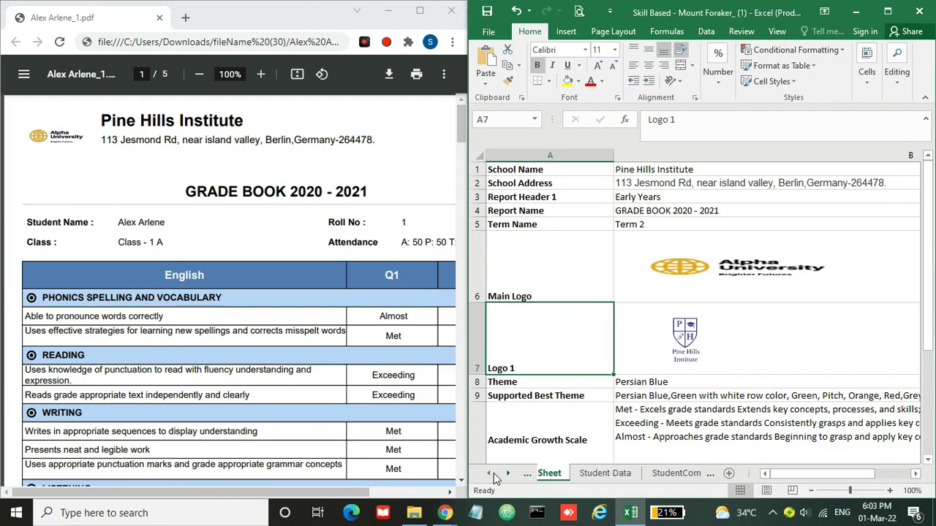
click(618, 418)
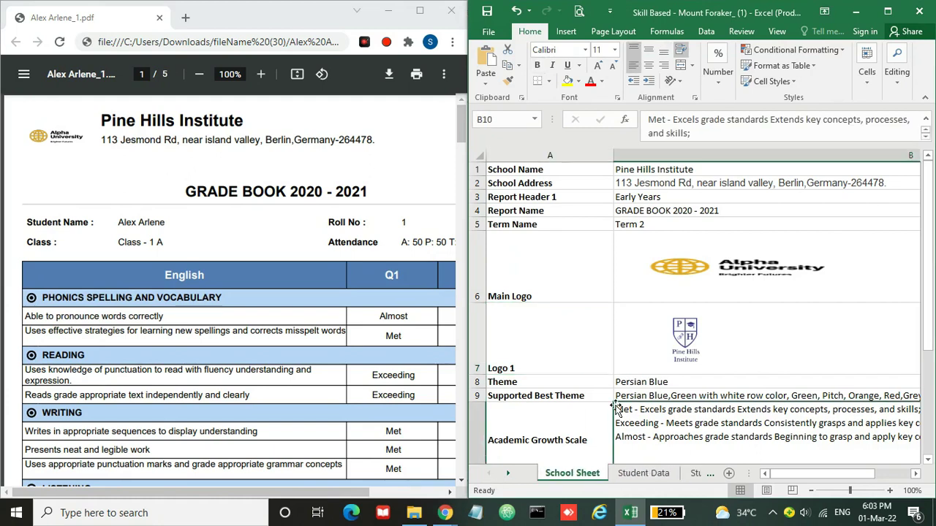
click(633, 386)
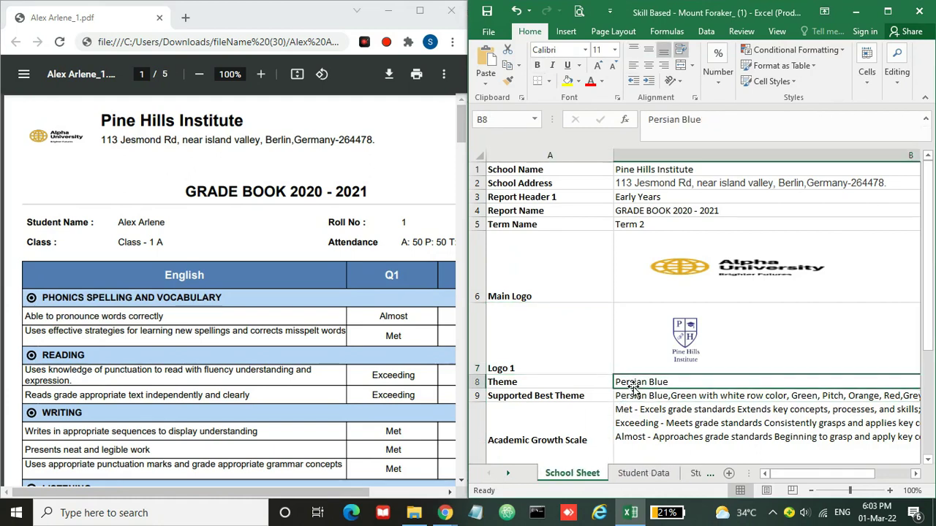
click(633, 390)
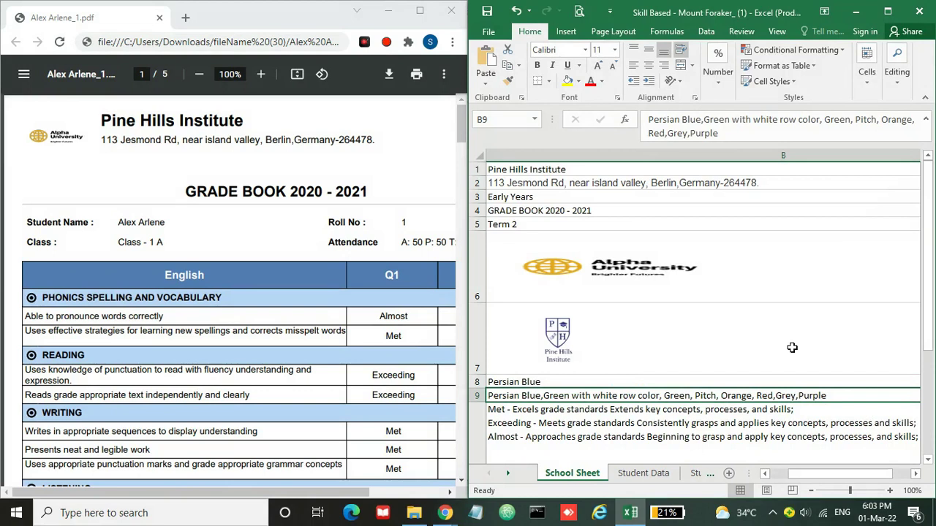
key(Left)
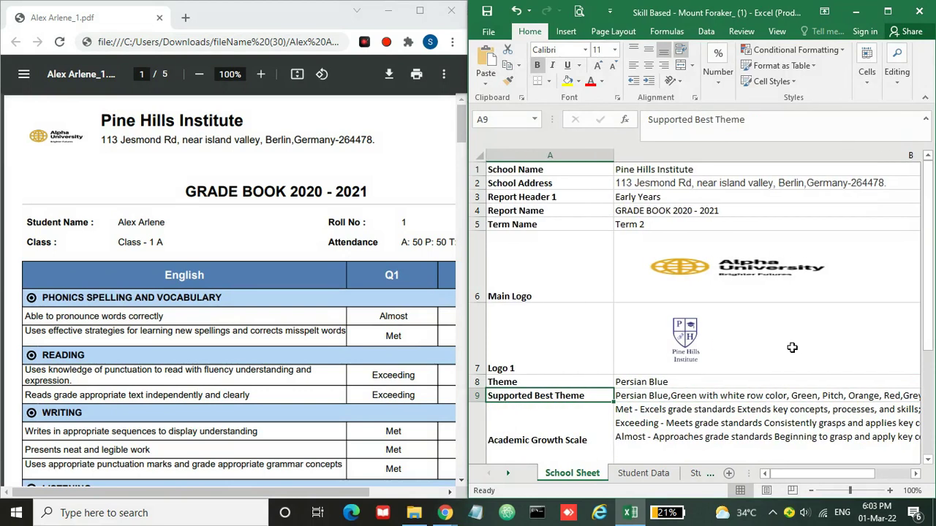
key(Up)
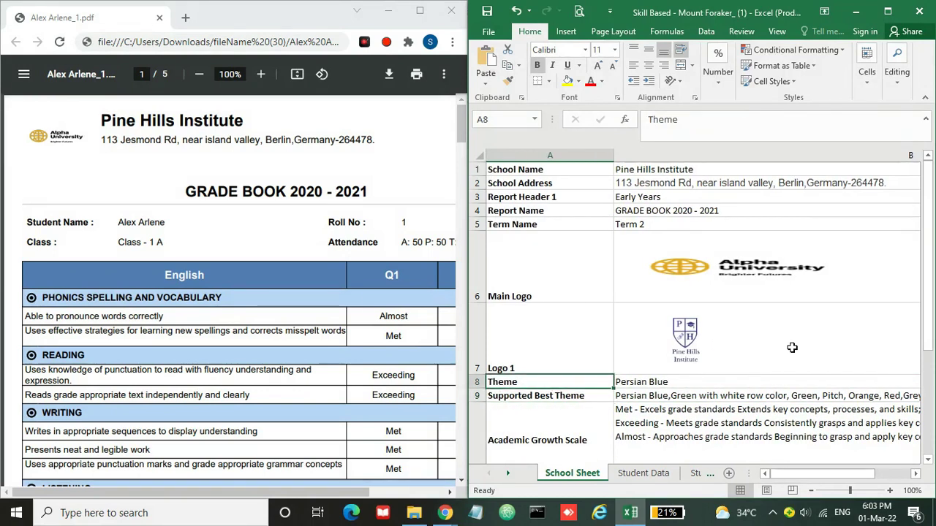
key(Down)
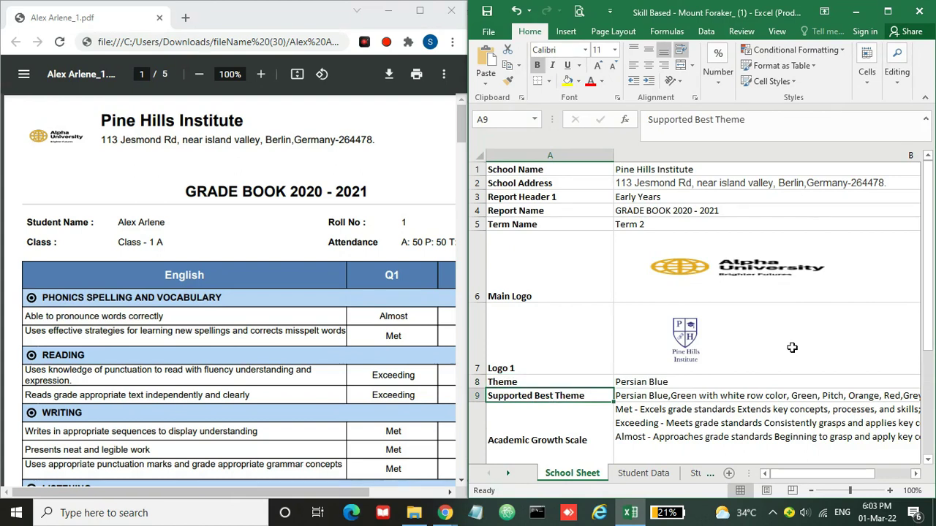
key(Down)
scroll(792, 348, down, 1)
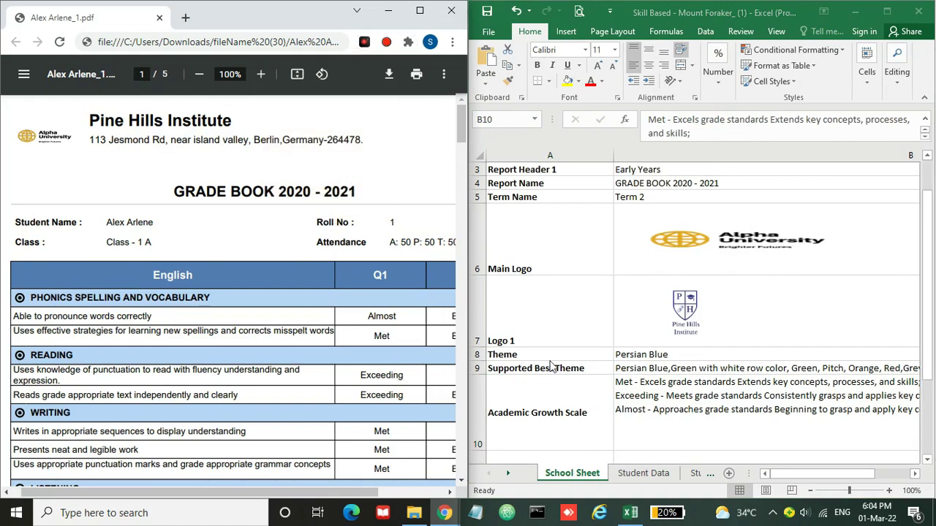
Step: Switch to Student Data and inspect the Student Name, Roll No., Total Days and Weight headers
click(648, 473)
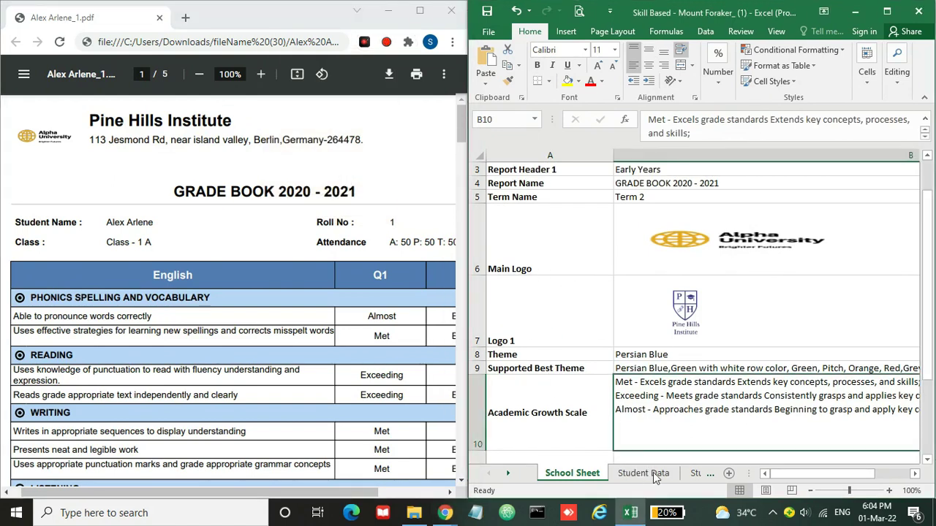
click(648, 474)
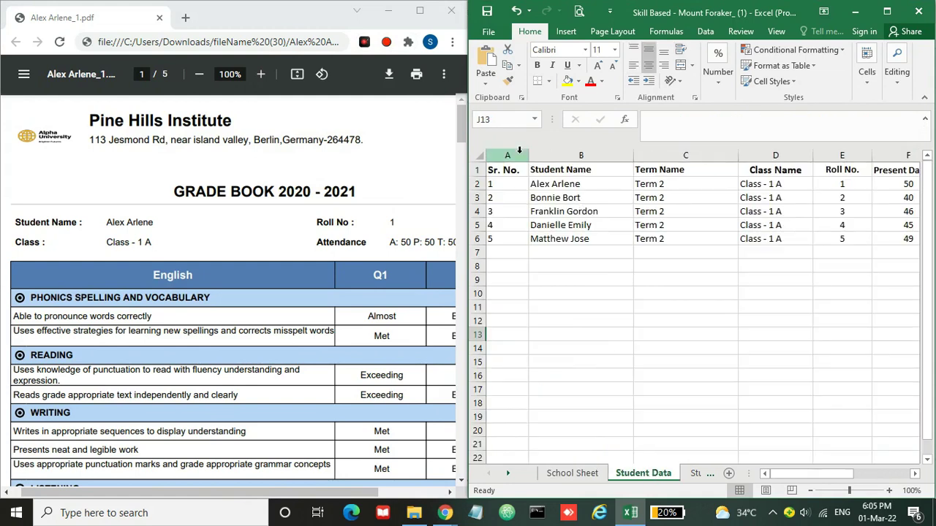
click(541, 171)
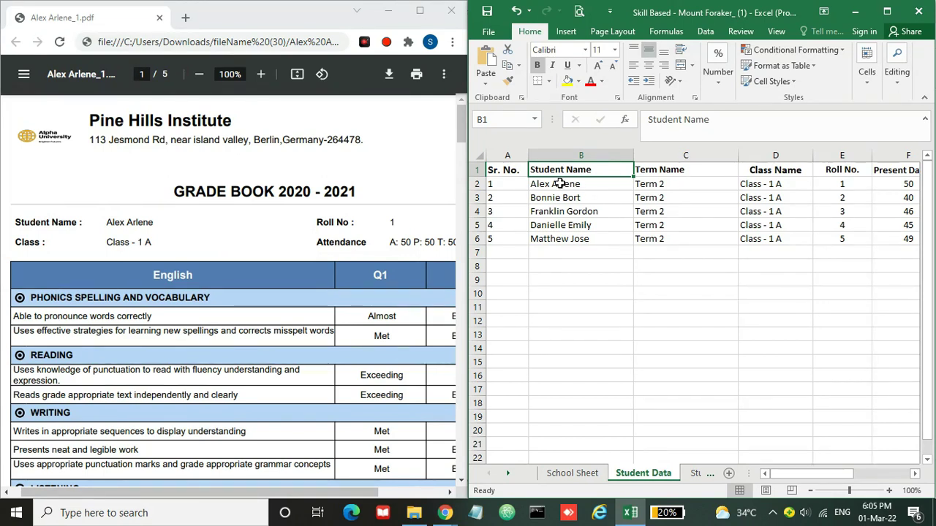
key(Right)
key(Right)
key(Right)
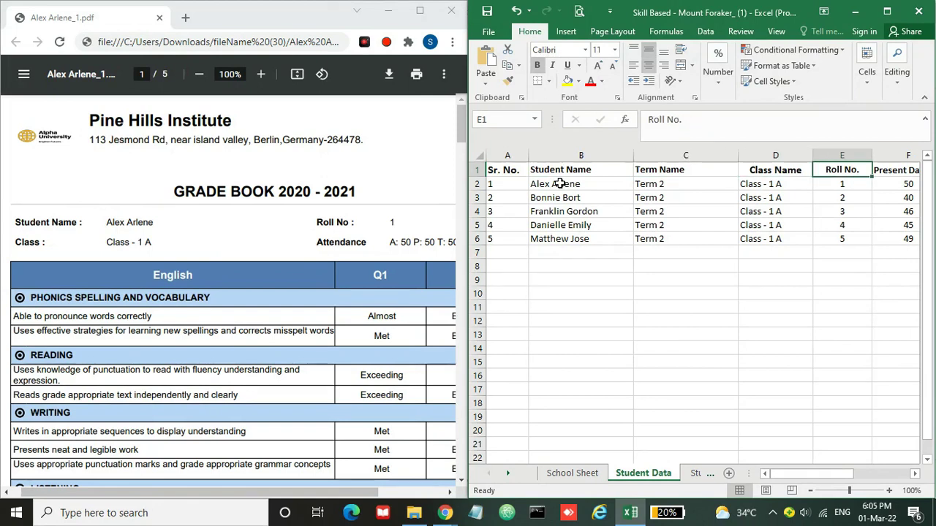
key(Right)
key(Right)
key(Right)
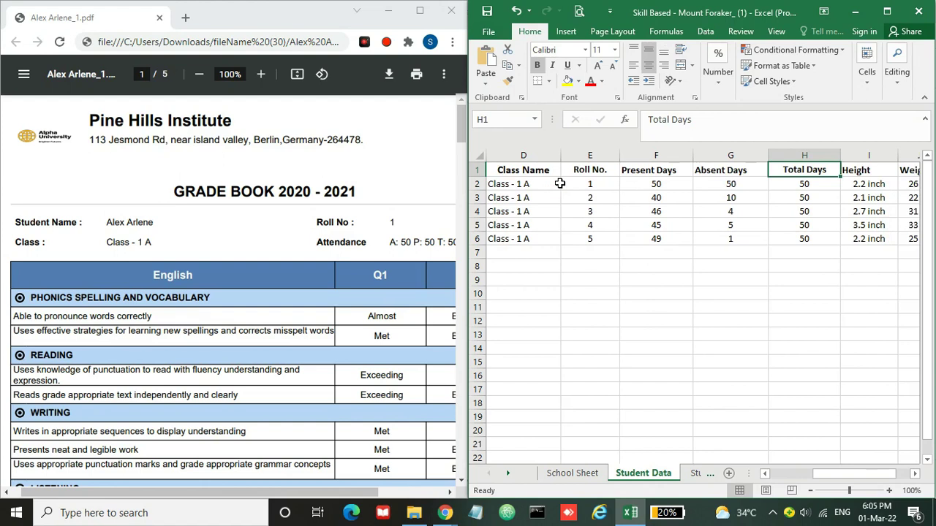
key(Right)
key(Right)
key(Right)
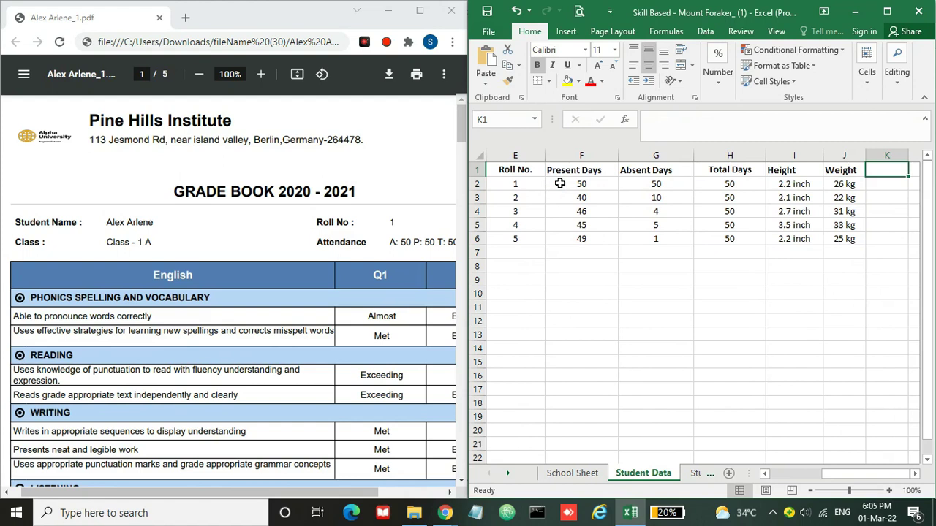
key(Down)
key(Left)
key(Left)
key(Left)
key(Left)
key(Left)
key(Left)
key(Left)
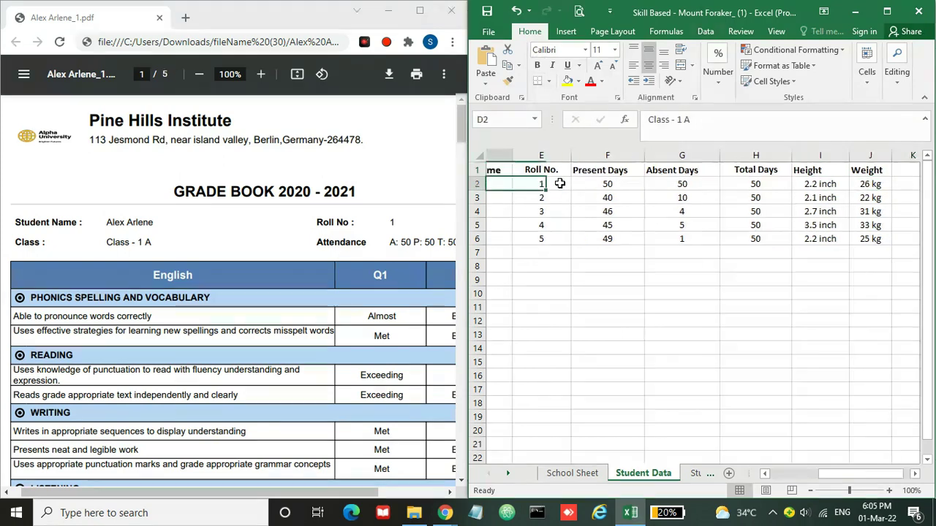
key(Left)
key(Left)
key(Left)
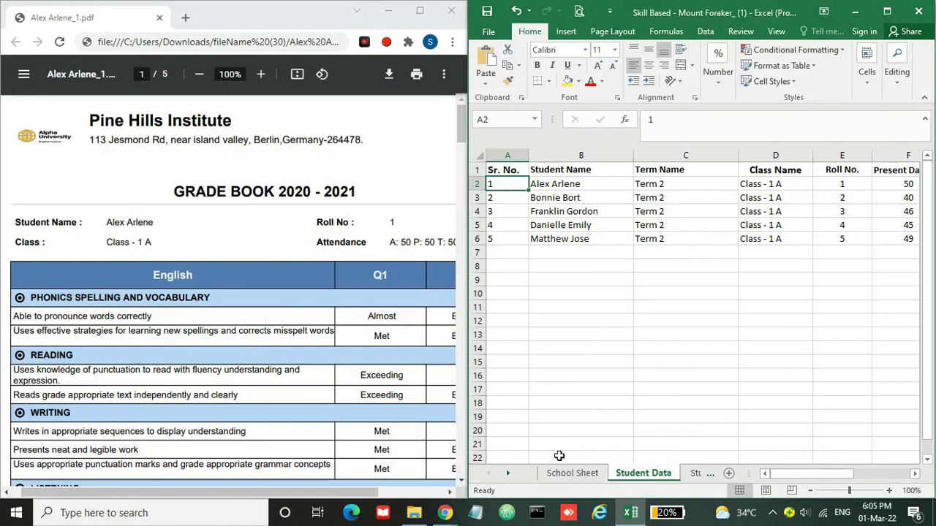
Step: Switch to the StudentComment sheet and scroll through the students' teacher comments
click(512, 474)
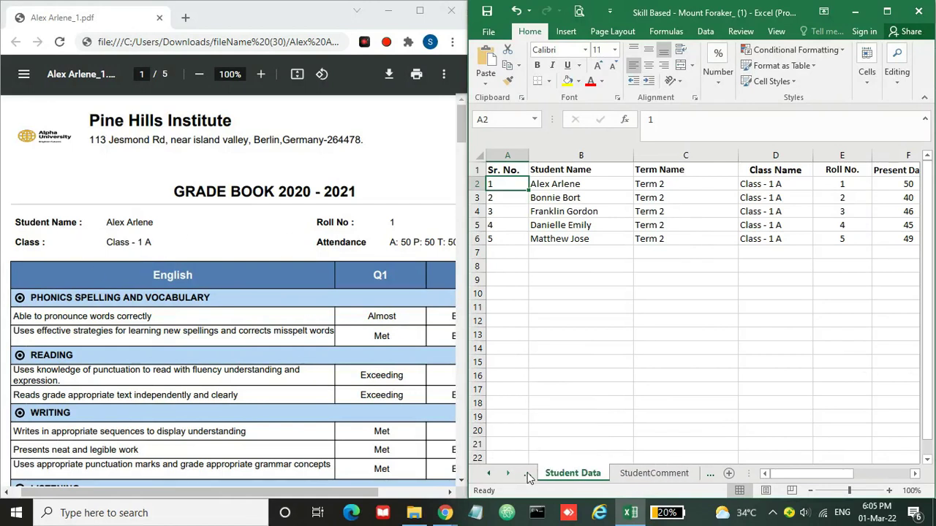
click(644, 473)
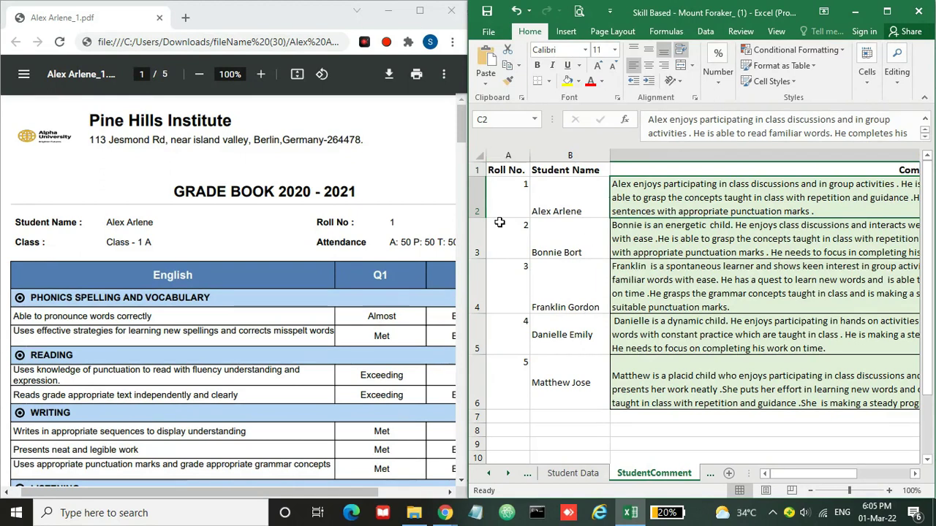
drag(456, 127, 465, 439)
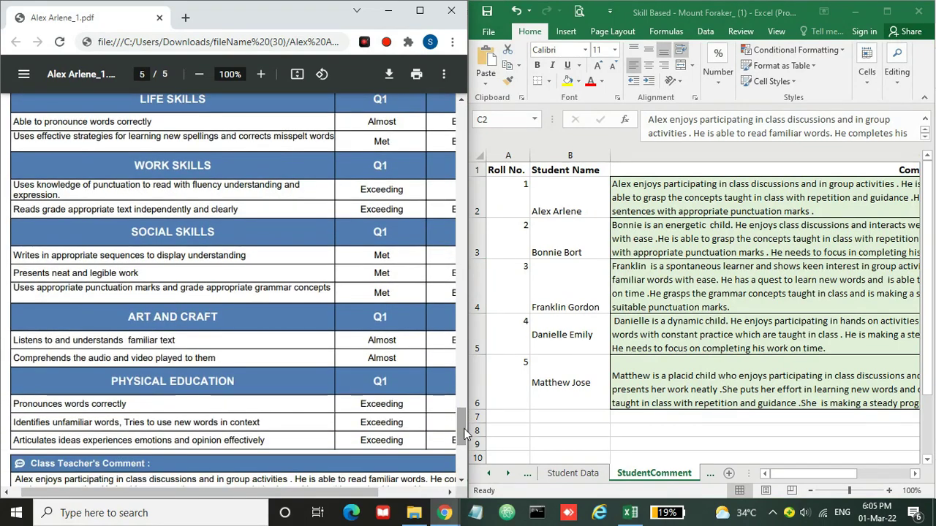
scroll(186, 344, down, 3)
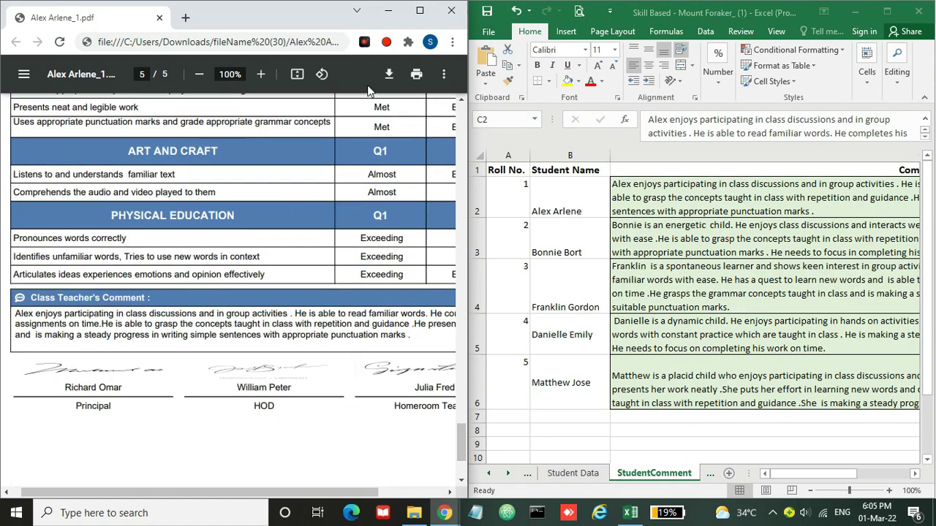
Step: Switch to the Signature sheet and inspect the Principal's name, designation and digital signature
click(711, 473)
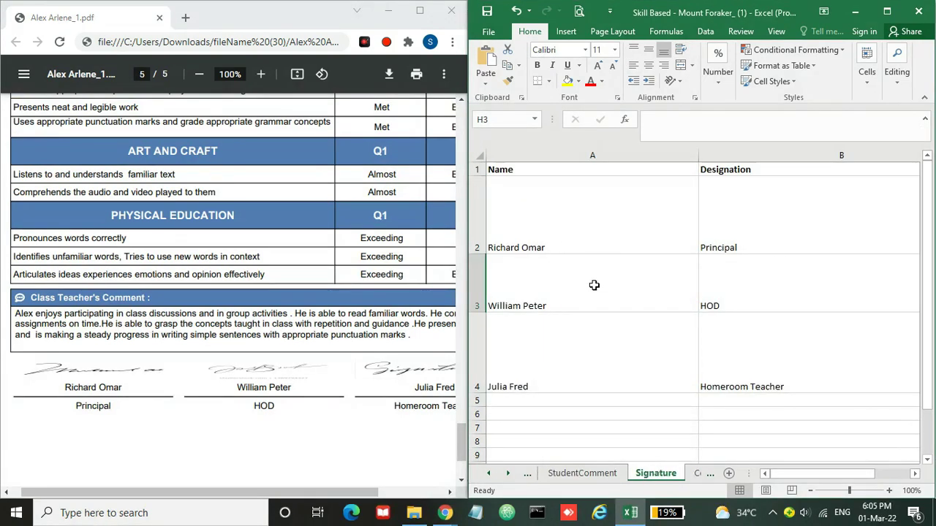
click(576, 238)
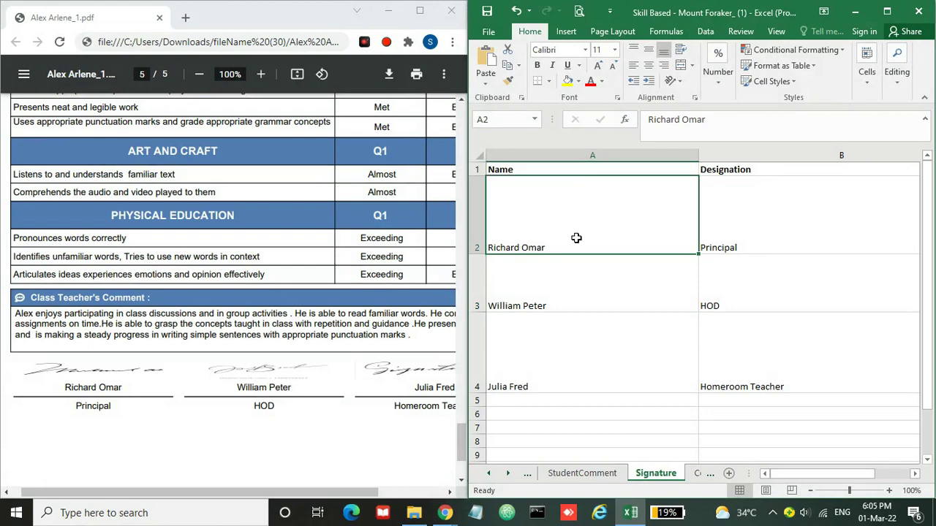
key(Right)
key(Right)
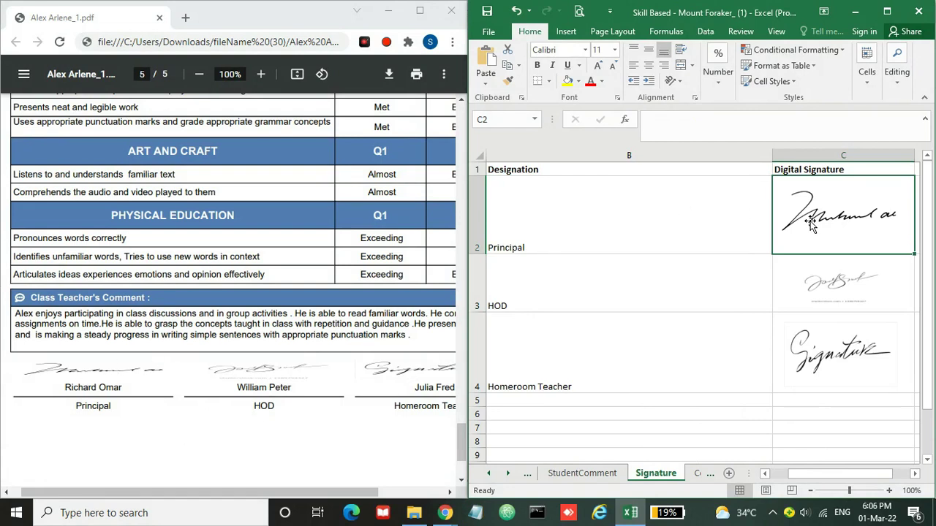
click(647, 229)
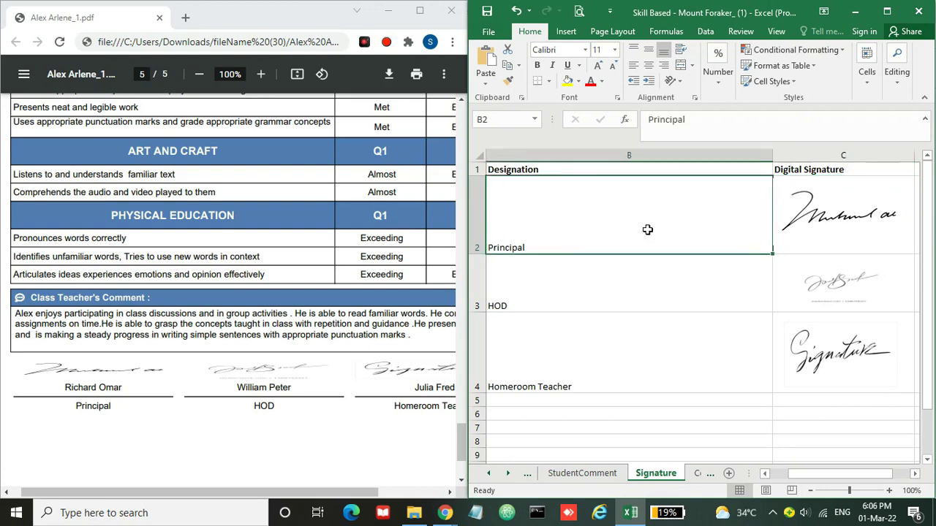
key(Left)
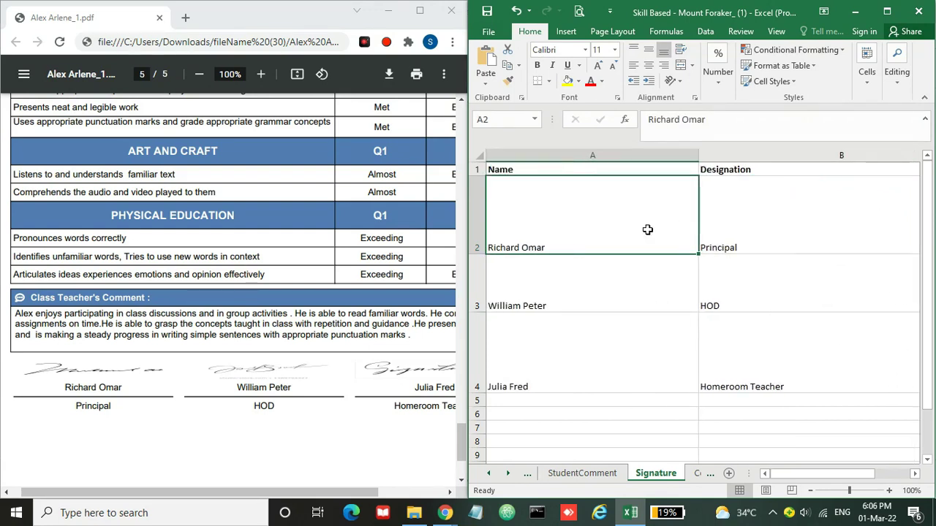
click(505, 474)
click(505, 474)
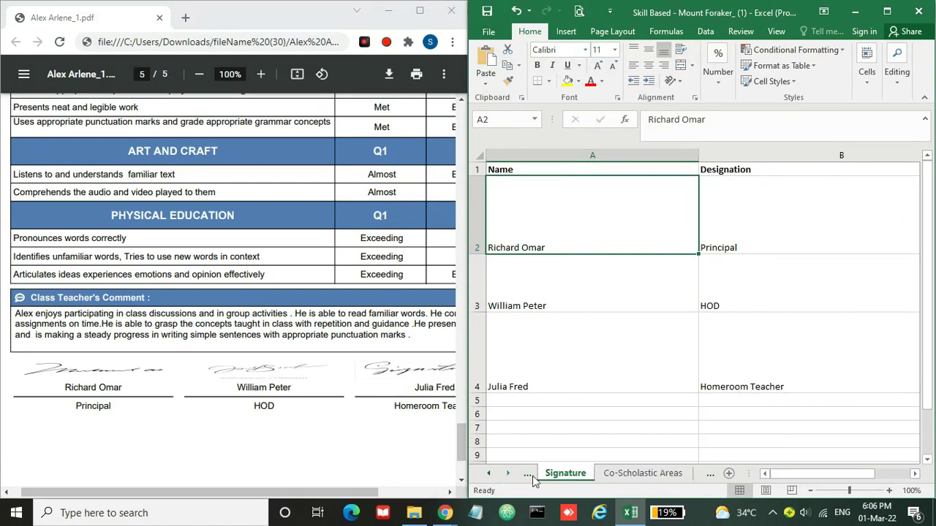
click(643, 474)
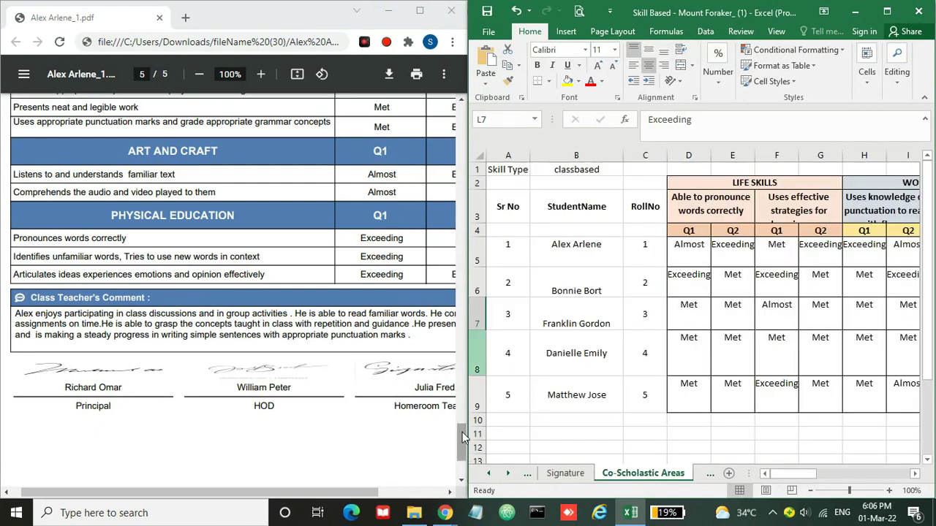
drag(463, 437, 463, 431)
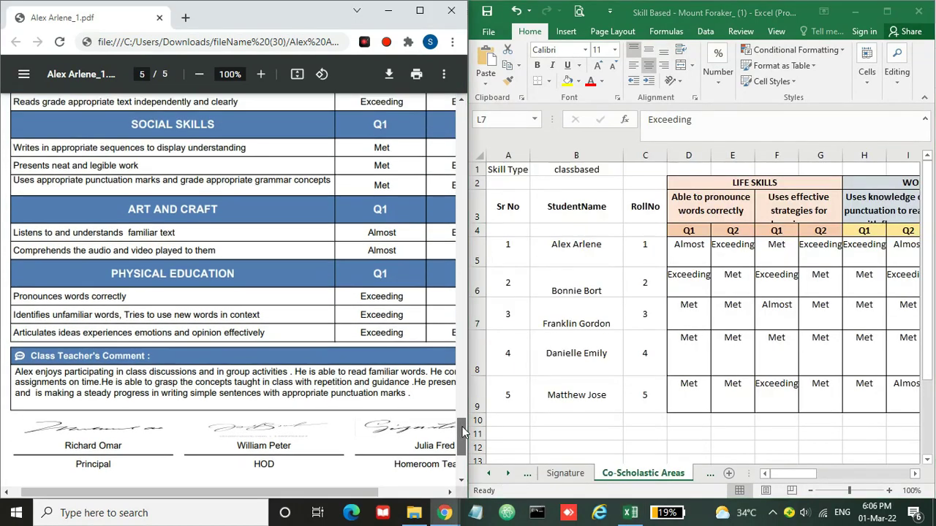
click(692, 191)
click(700, 187)
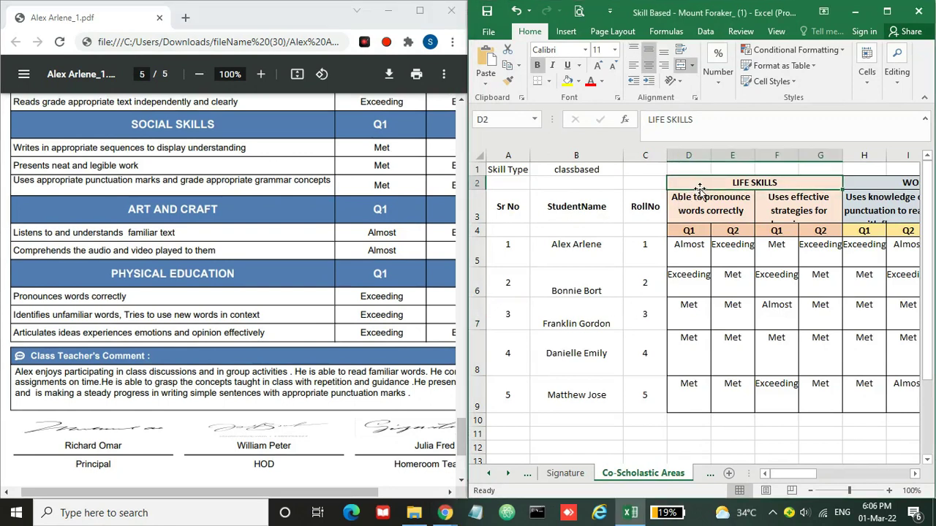
key(Down)
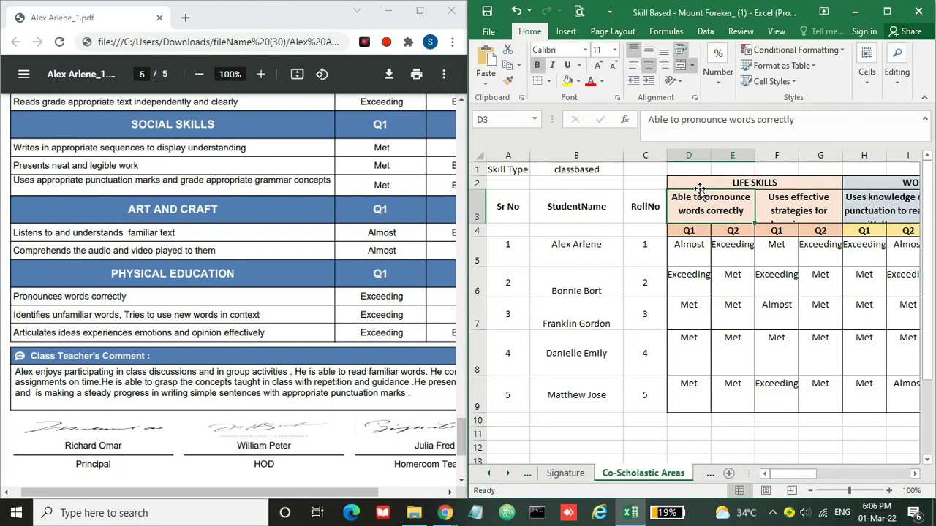
key(Right)
key(Down)
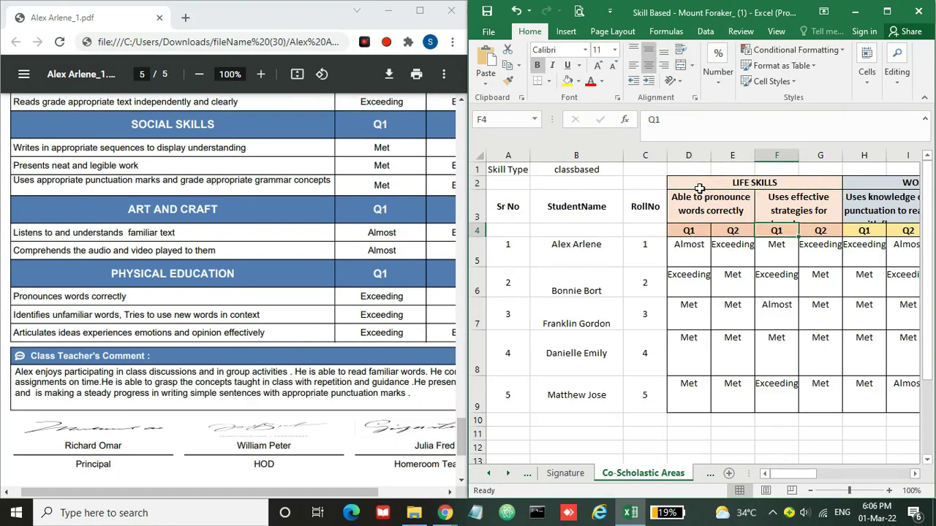
key(Left)
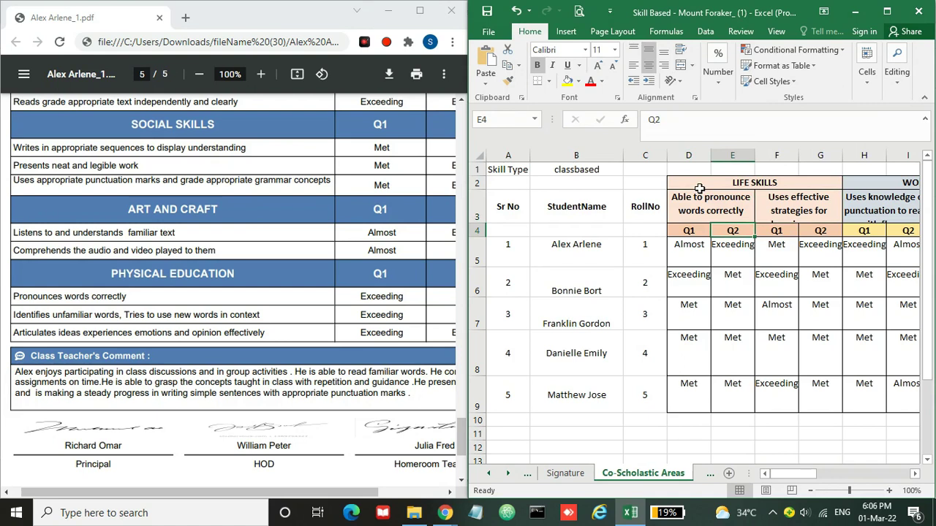
key(Left)
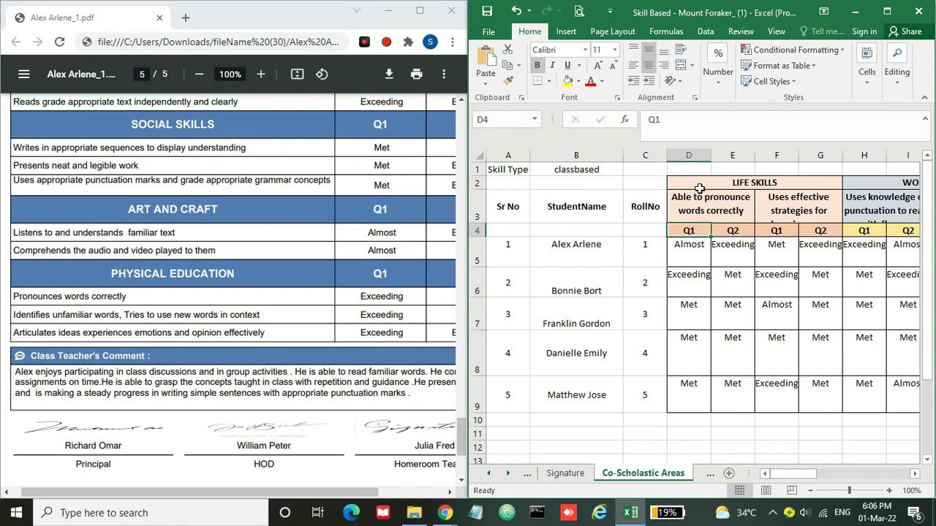
key(Down)
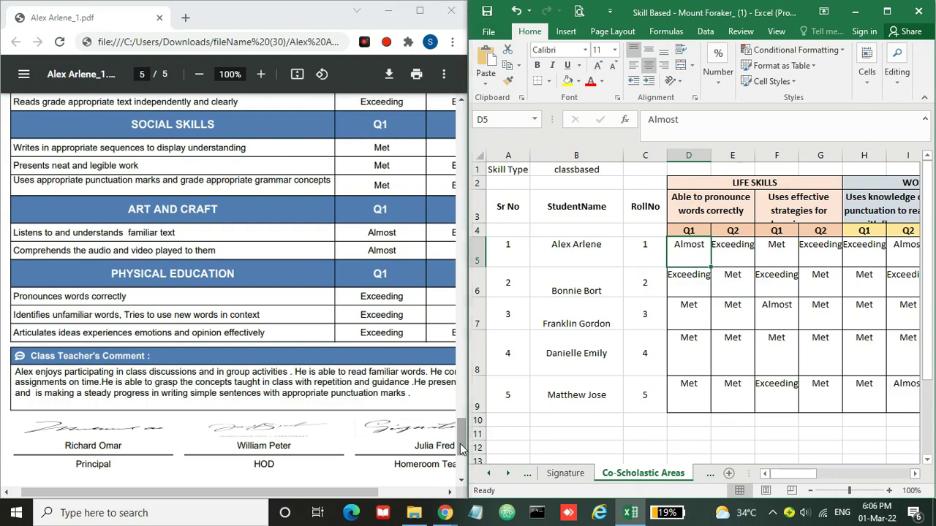
Step: Scroll the PDF report card to the Co-Scholastics Areas table and reveal its Q2 column
drag(461, 441, 460, 424)
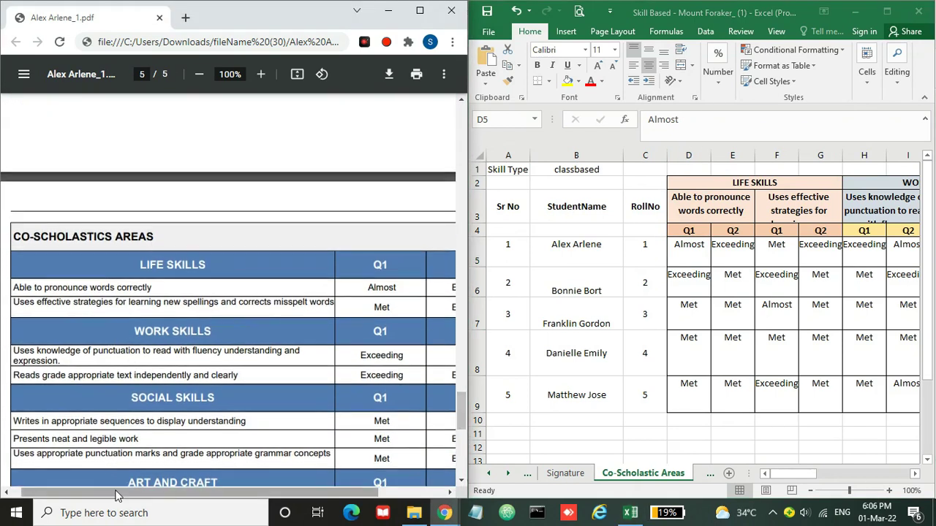
drag(109, 491, 123, 492)
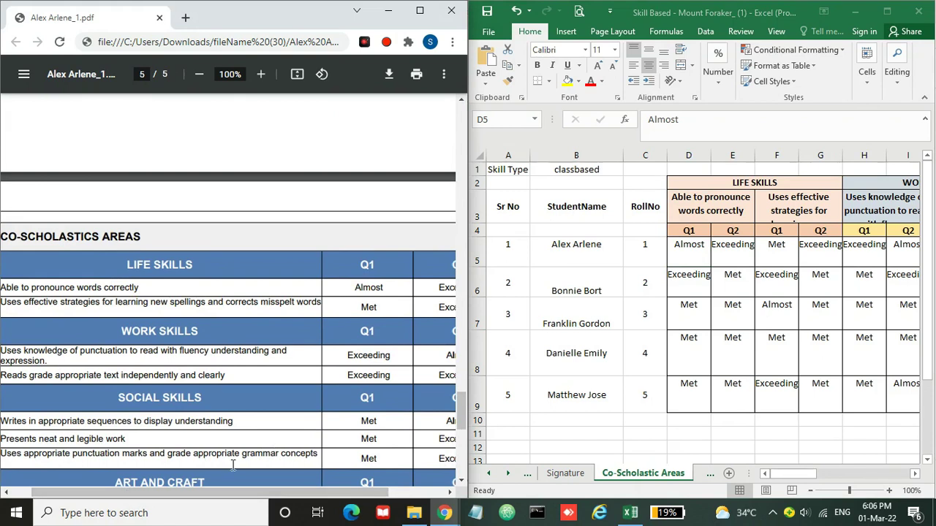
drag(231, 497, 271, 496)
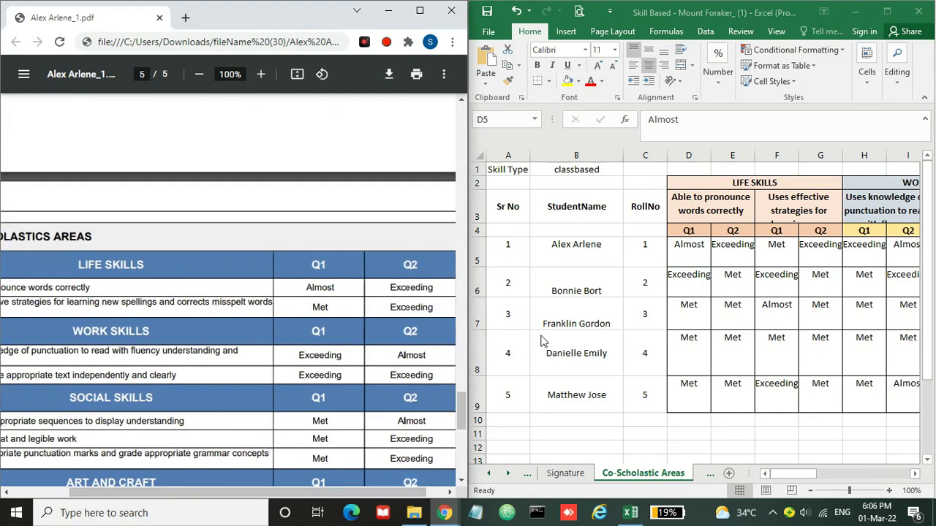
Step: Compare with the spreadsheet's LIFE SKILLS and SOCIAL SKILLS headings
click(754, 184)
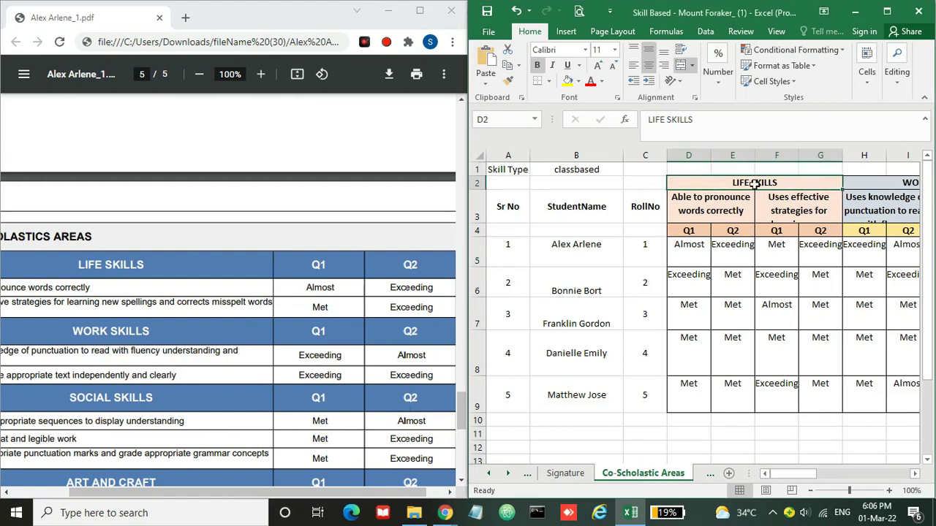
key(Right)
key(Right)
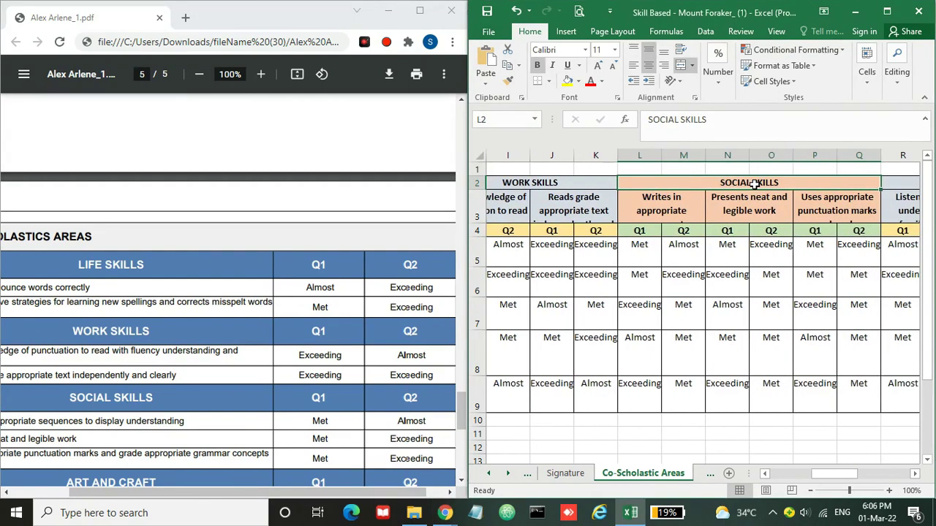
click(508, 474)
Step: On the English sheet, inspect StudentName and the pronounce-words-correctly skill's Q1 and Q2 headings
click(546, 476)
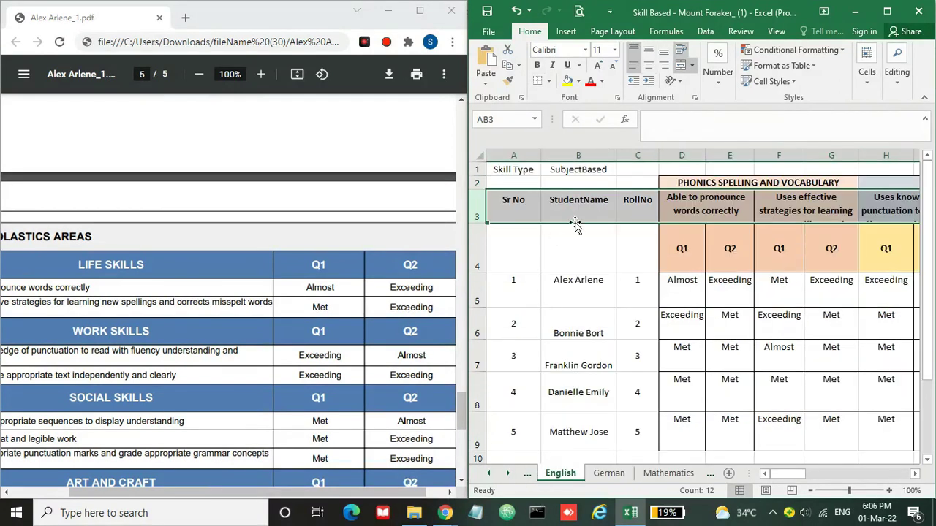
click(580, 203)
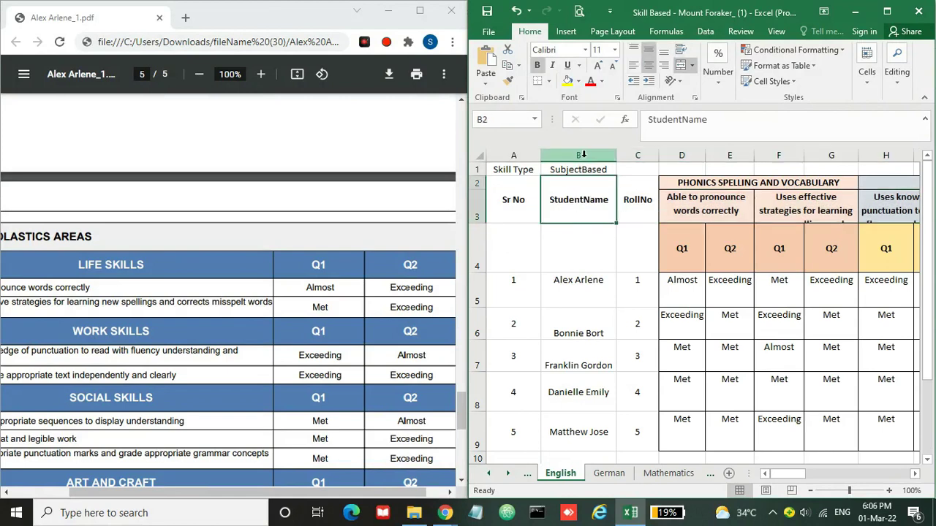
click(583, 154)
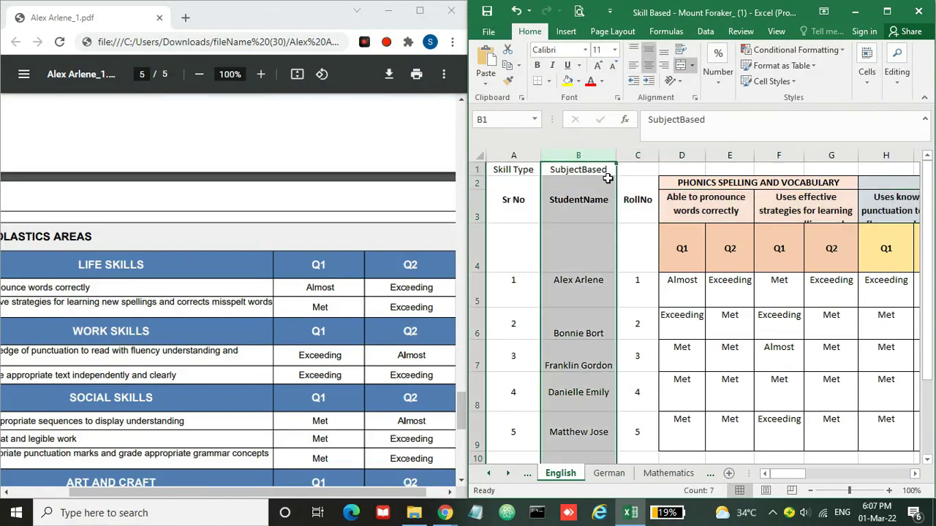
click(706, 188)
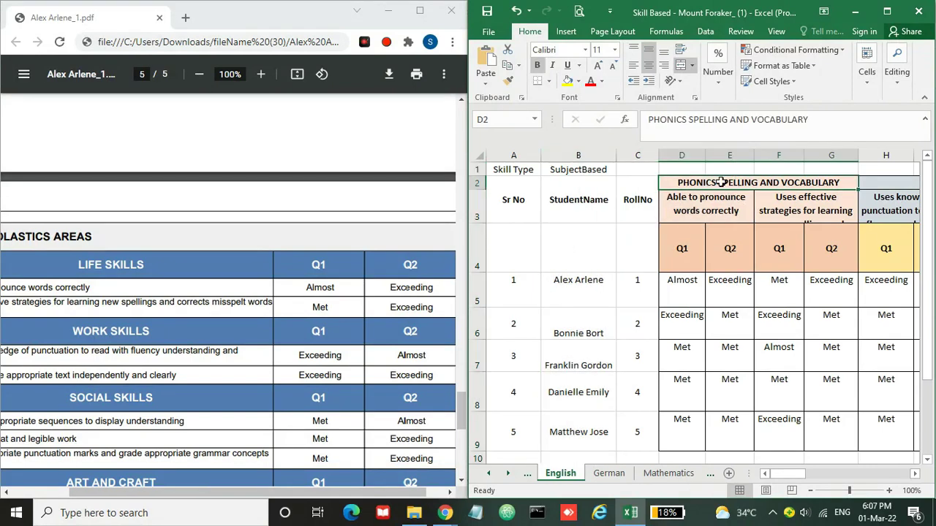
click(706, 198)
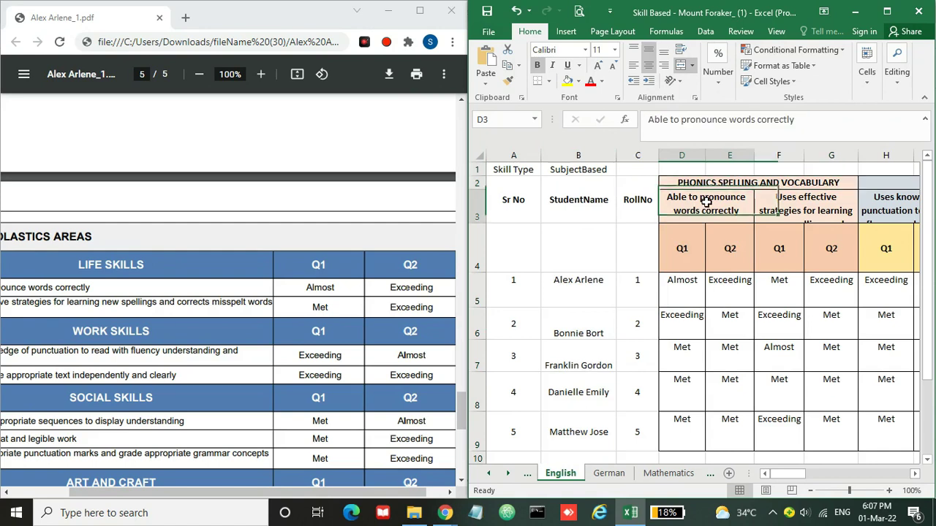
click(687, 249)
click(710, 250)
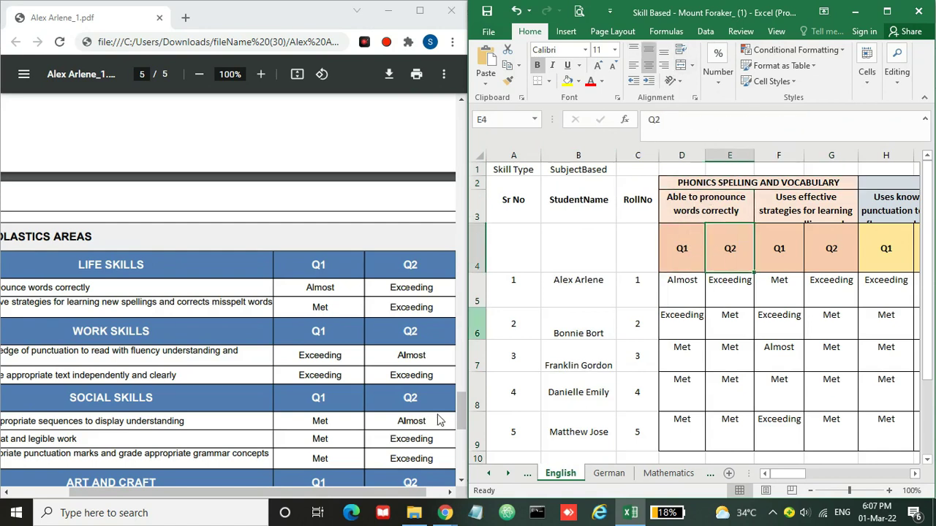
Step: Scroll the PDF up to page 1's English table and show its left edge
drag(461, 423, 462, 148)
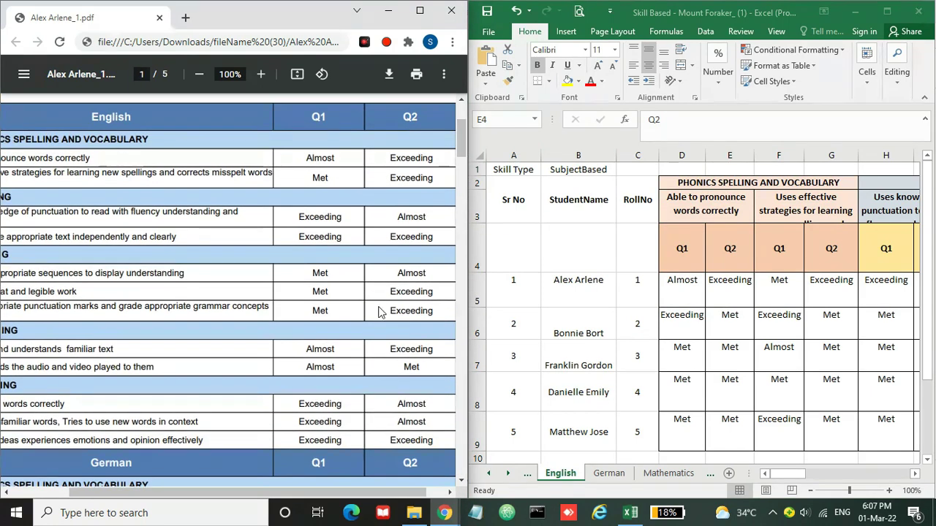
drag(286, 487, 266, 487)
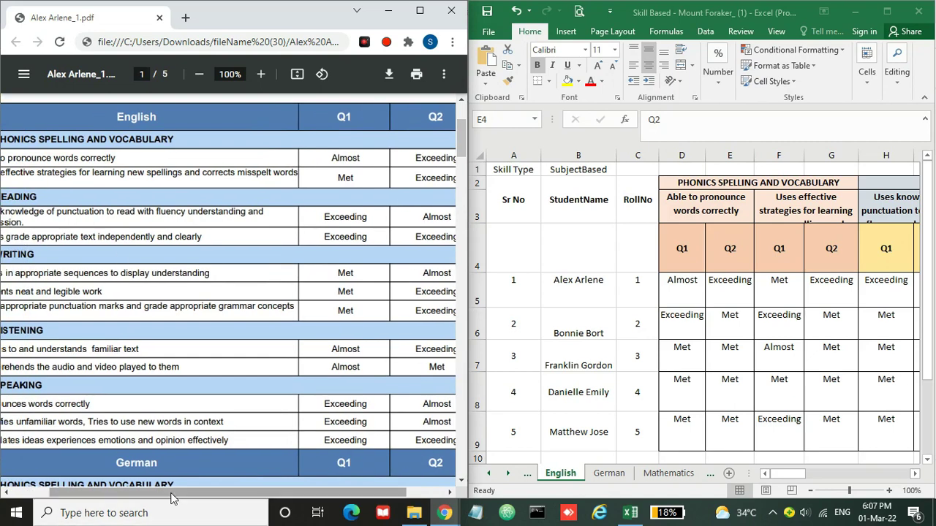
drag(176, 491, 137, 491)
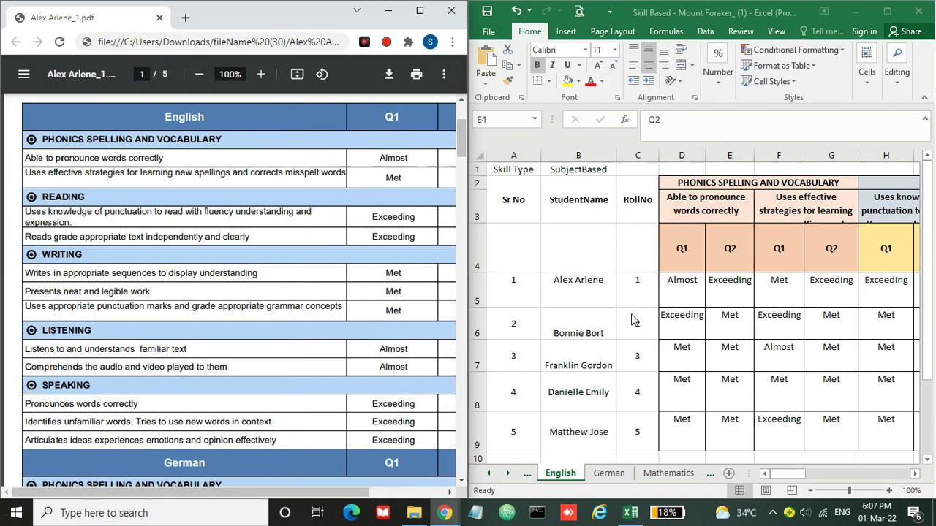
Step: Step through the English sheet's skill headings from pronunciation to the first WRITING skill
click(772, 283)
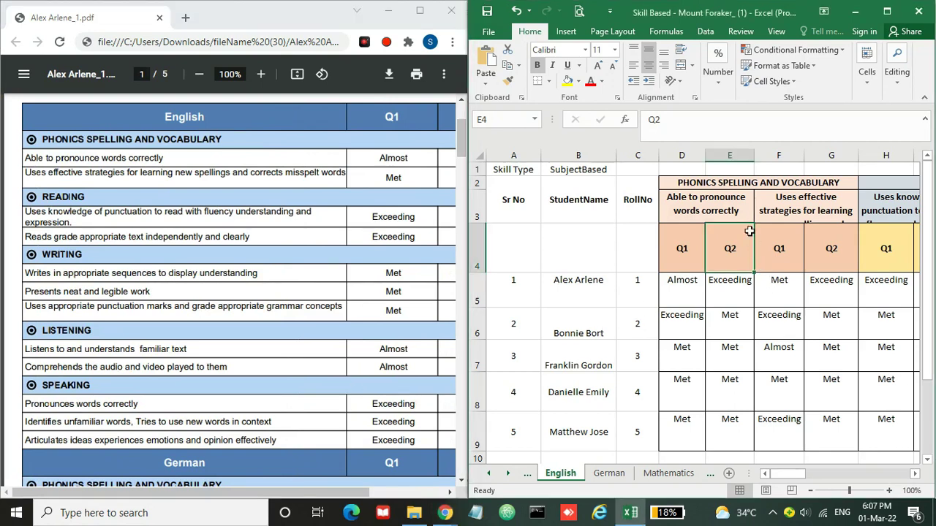
click(713, 215)
key(Right)
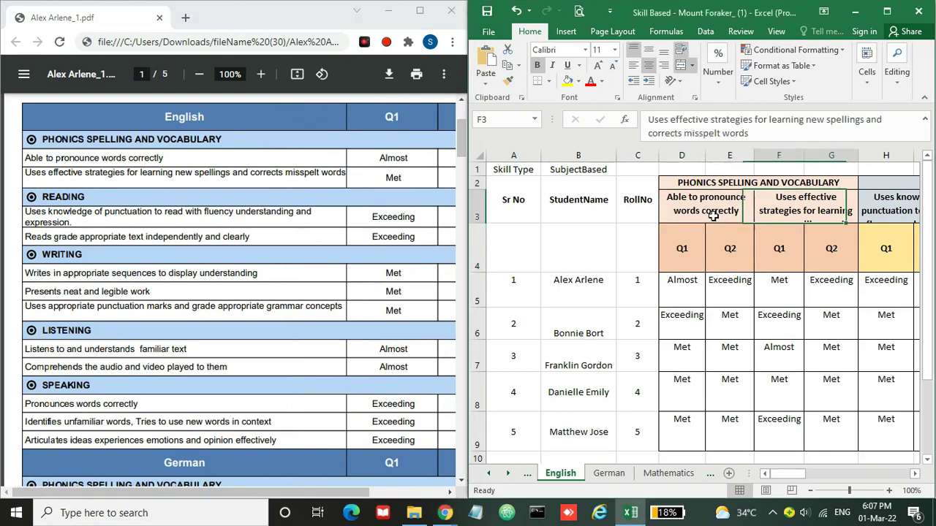
key(Right)
key(Right)
key(Right)
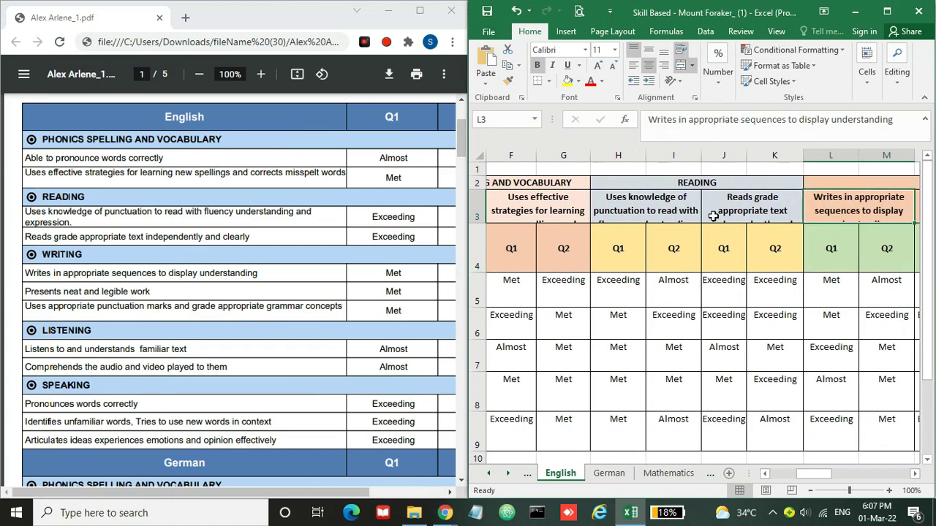
key(Right)
key(Right)
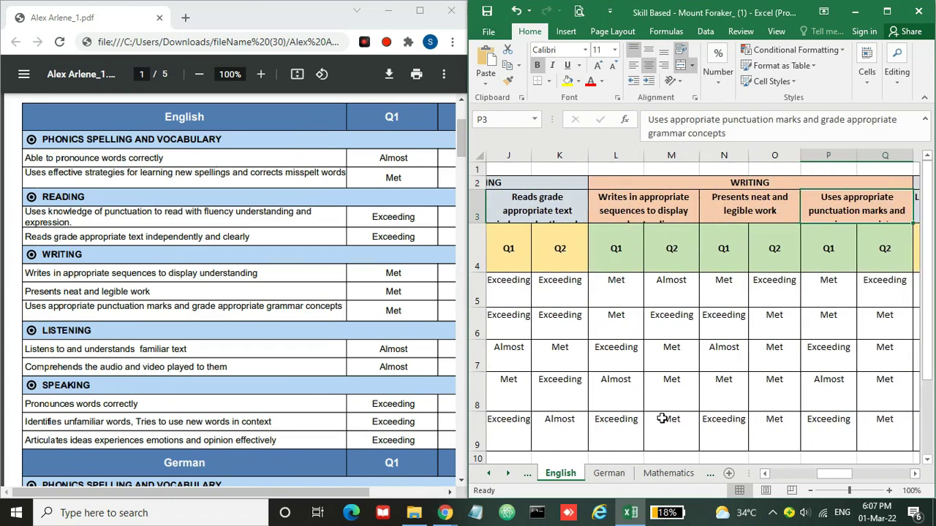
Step: Browse the German, Mathematics, French and Social sheets, ending on Archery
click(608, 477)
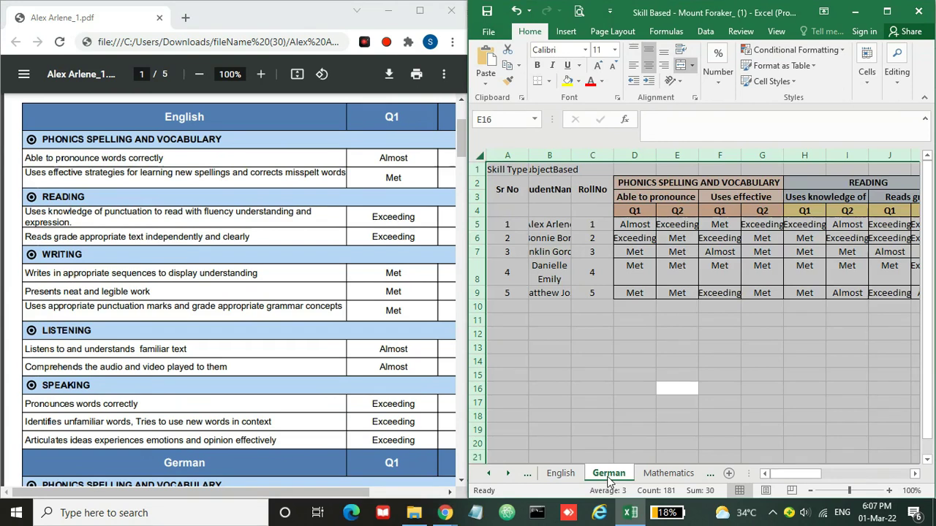
click(642, 476)
click(677, 477)
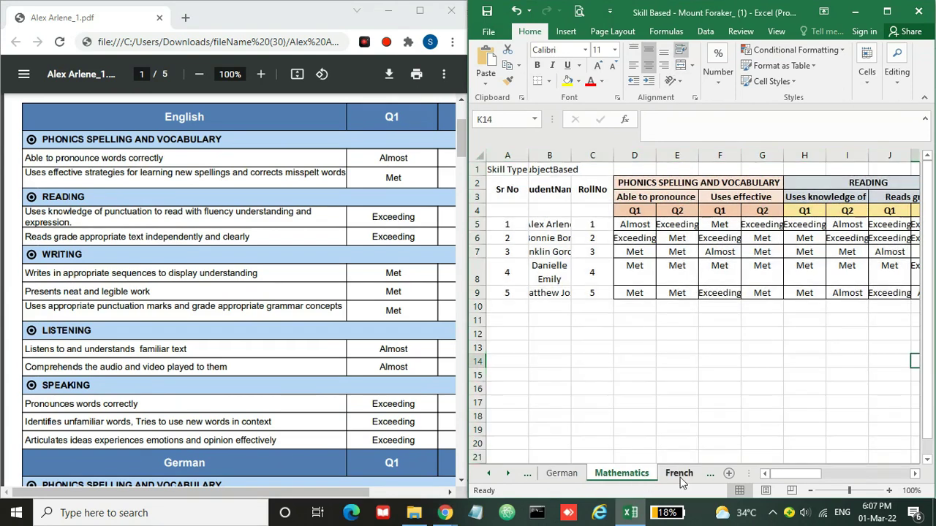
click(512, 480)
click(512, 480)
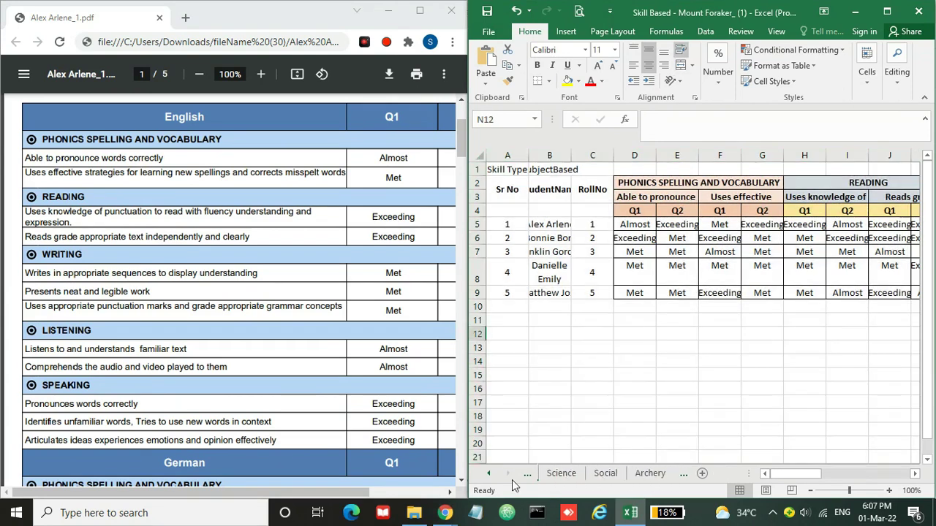
click(605, 476)
click(647, 474)
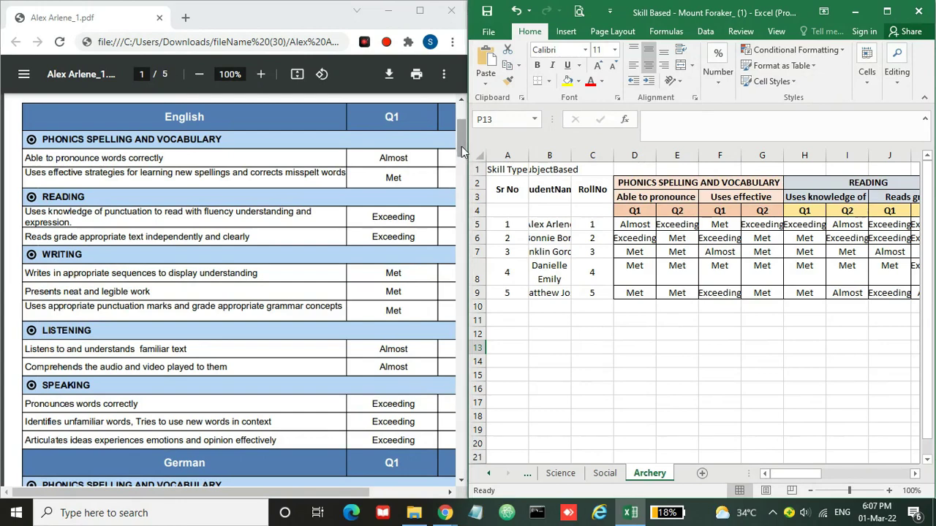
Step: Scroll the PDF to page 1's Pine Hills Institute header and Class - 1 A details
mouse_move(462, 143)
mouse_down()
mouse_move(462, 231)
mouse_move(463, 124)
mouse_up()
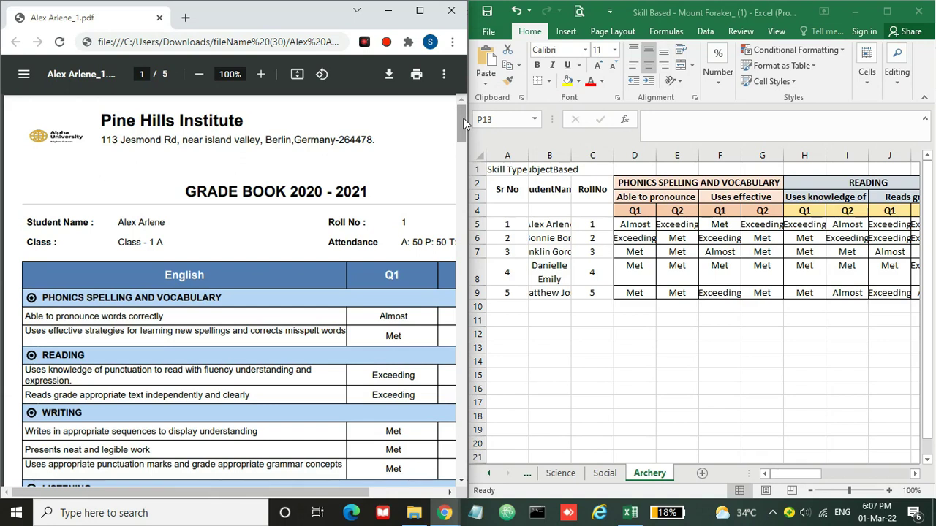